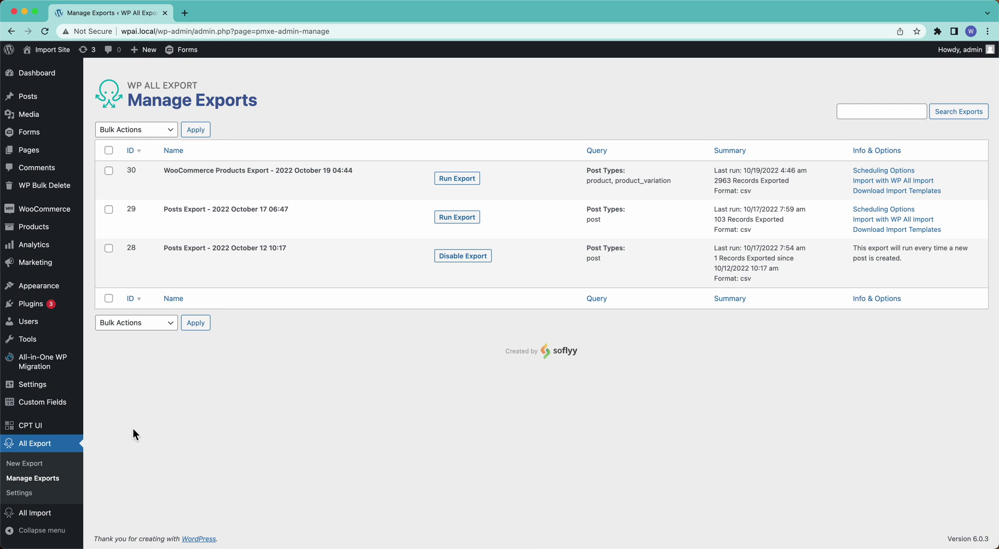
Start a new export from the All Export > New Export sidebar entry.
{"action": "left_click", "coordinate": [41, 470]}
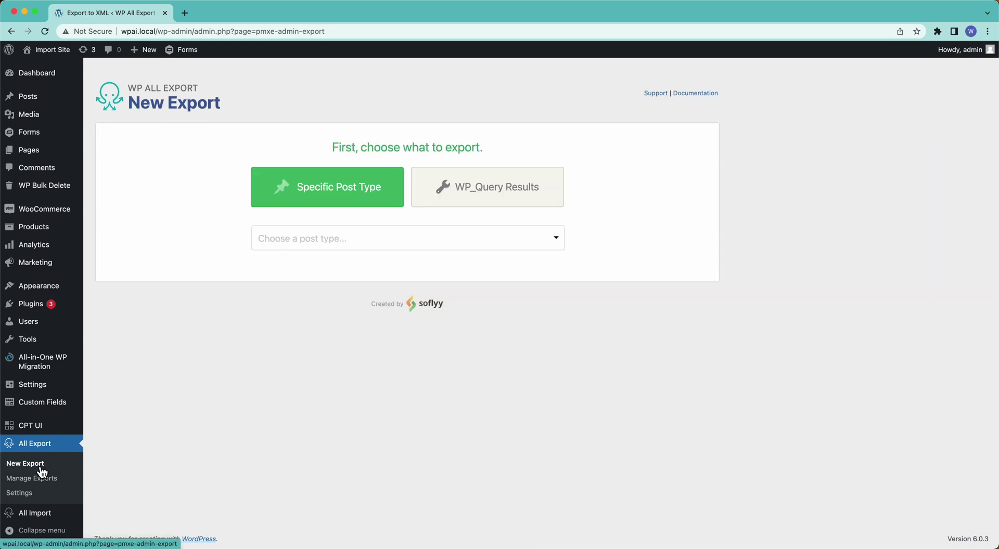
Choose WooCommerce Orders as the post type, leaving the filtering options collapsed and unused.
{"action": "left_click", "coordinate": [399, 244]}
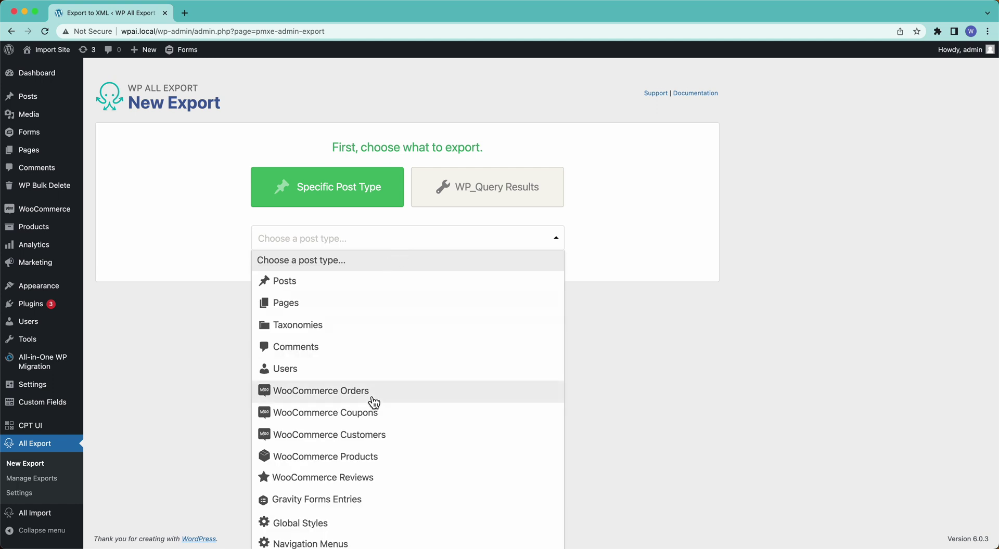
{"action": "left_click", "coordinate": [373, 402]}
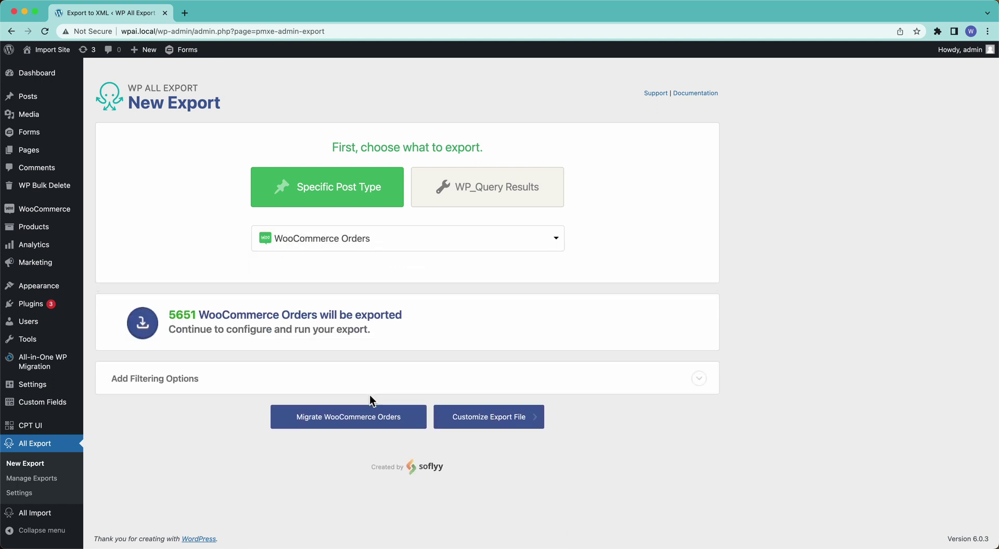
{"action": "left_click", "coordinate": [188, 387]}
{"action": "scroll", "coordinate": [184, 382], "scroll_direction": "down", "scroll_amount": 2}
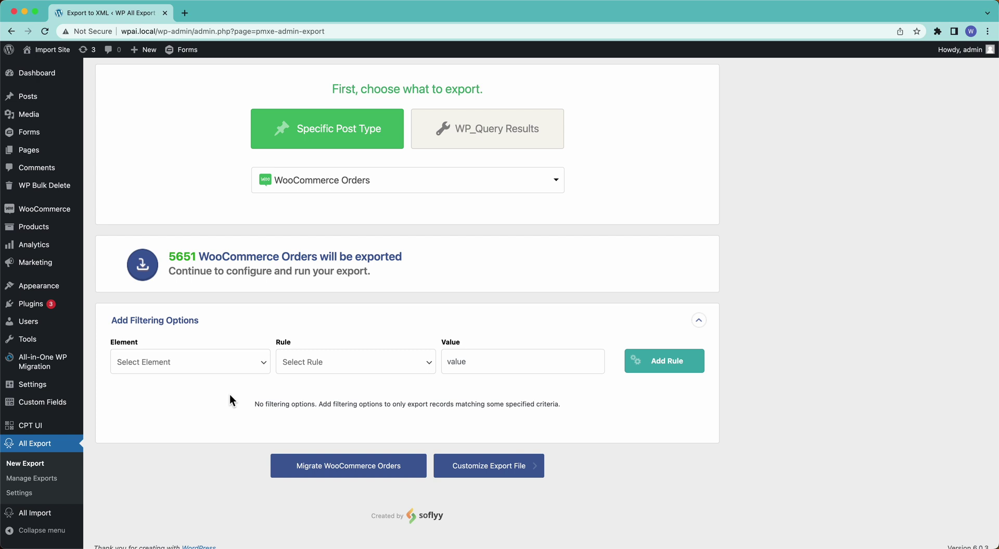
{"action": "left_click", "coordinate": [699, 321]}
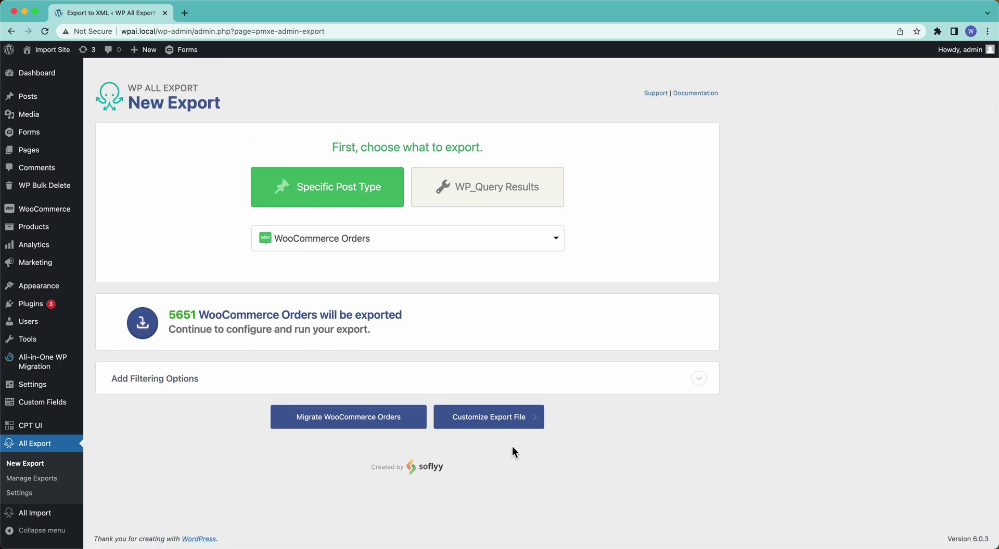
Customize the export file, adding Order Date and Order Total from the Order group.
{"action": "left_click", "coordinate": [513, 420]}
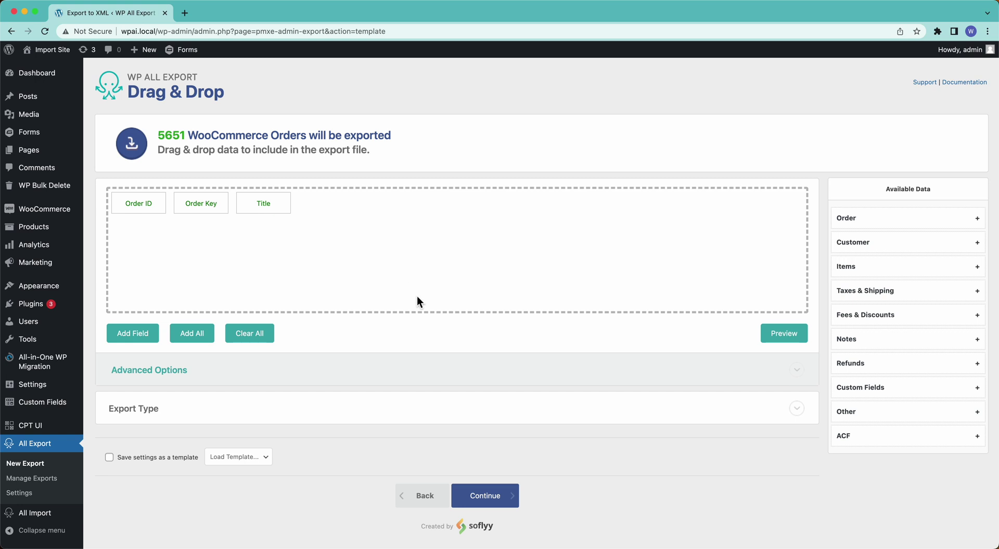
{"action": "left_click", "coordinate": [861, 224]}
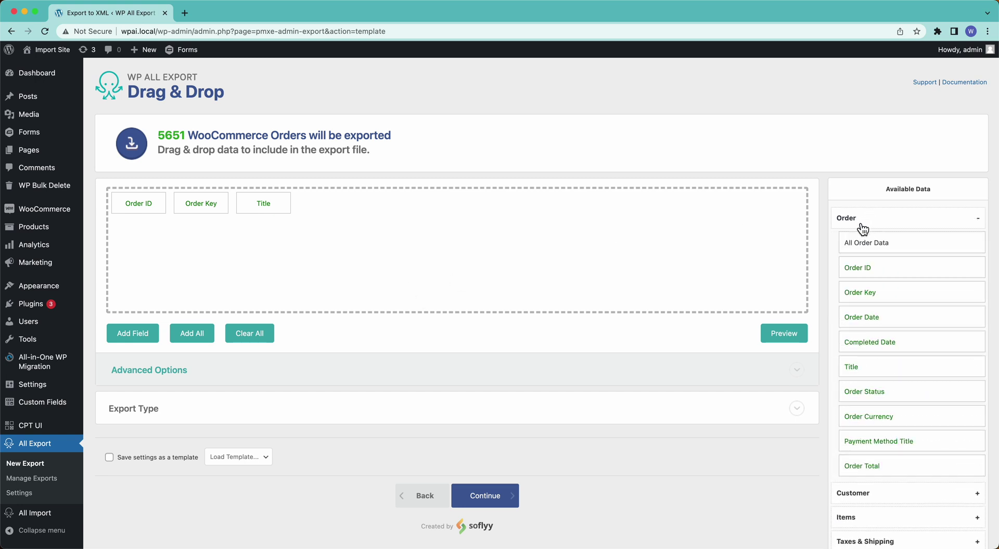
{"action": "left_click_drag", "start_coordinate": [865, 317], "coordinate": [657, 266]}
{"action": "scroll", "coordinate": [865, 415], "scroll_direction": "down", "scroll_amount": 2}
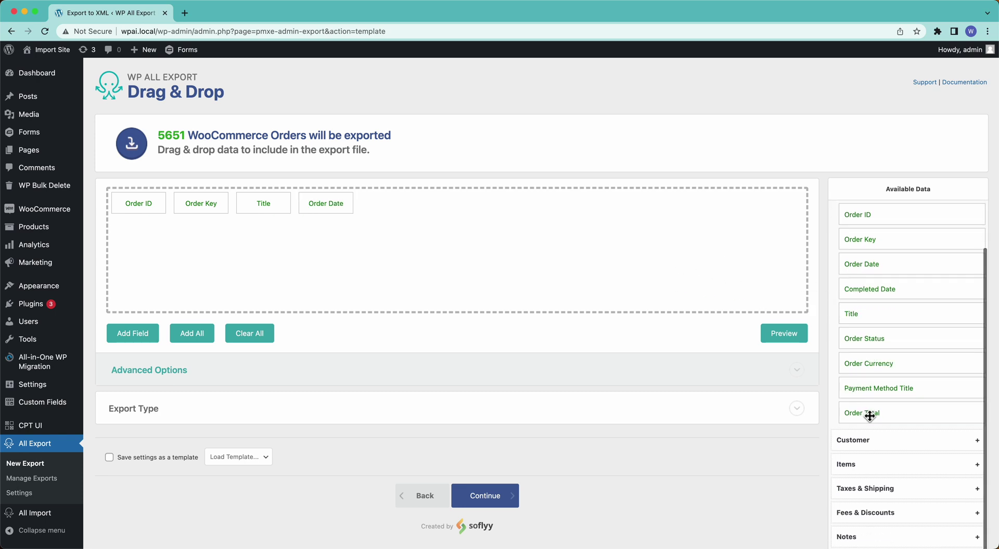
{"action": "left_click_drag", "start_coordinate": [869, 413], "coordinate": [698, 236]}
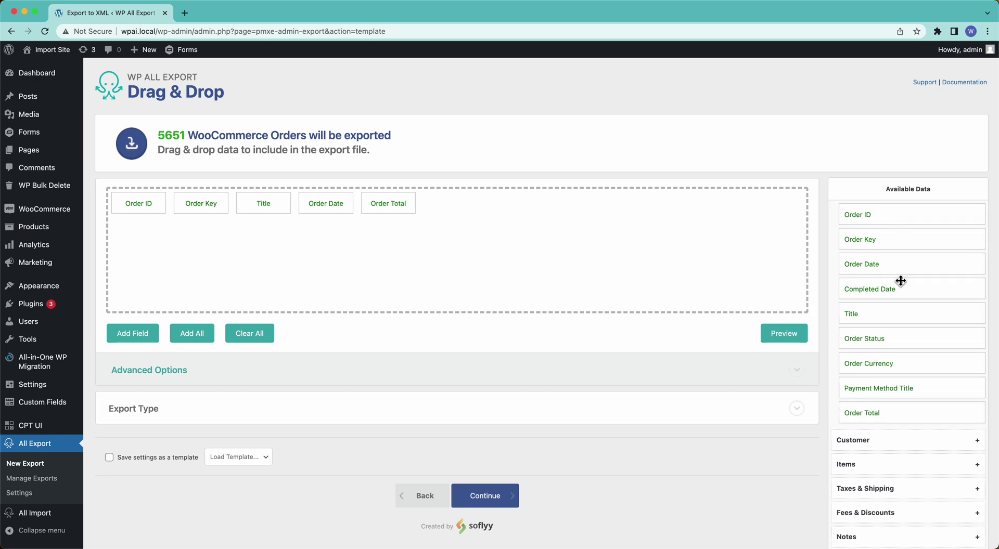
{"action": "scroll", "coordinate": [900, 354], "scroll_direction": "down", "scroll_amount": 1}
Add SKU and Item Cost from the Items group to the export columns.
{"action": "left_click", "coordinate": [874, 458]}
{"action": "scroll", "coordinate": [873, 461], "scroll_direction": "down", "scroll_amount": 4}
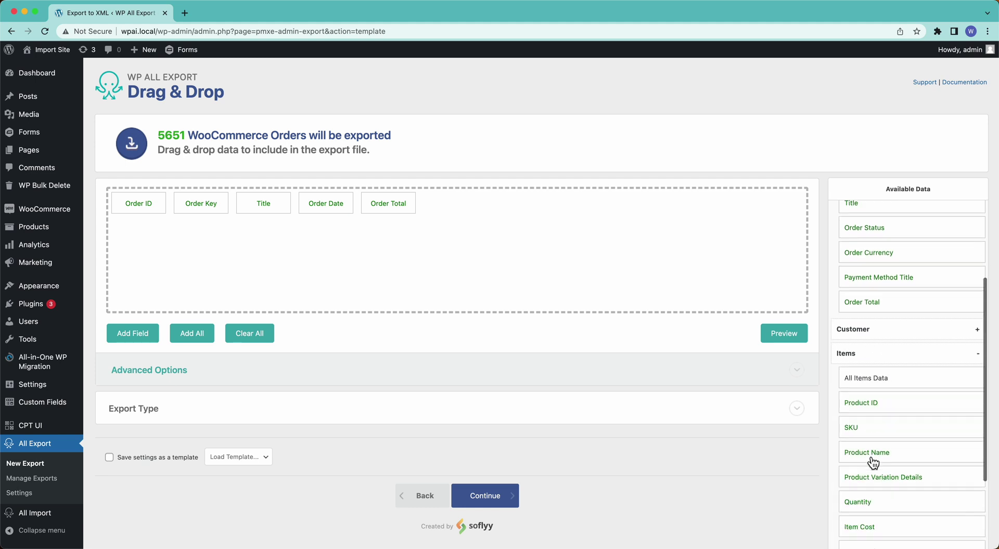
{"action": "scroll", "coordinate": [872, 462], "scroll_direction": "down", "scroll_amount": 2}
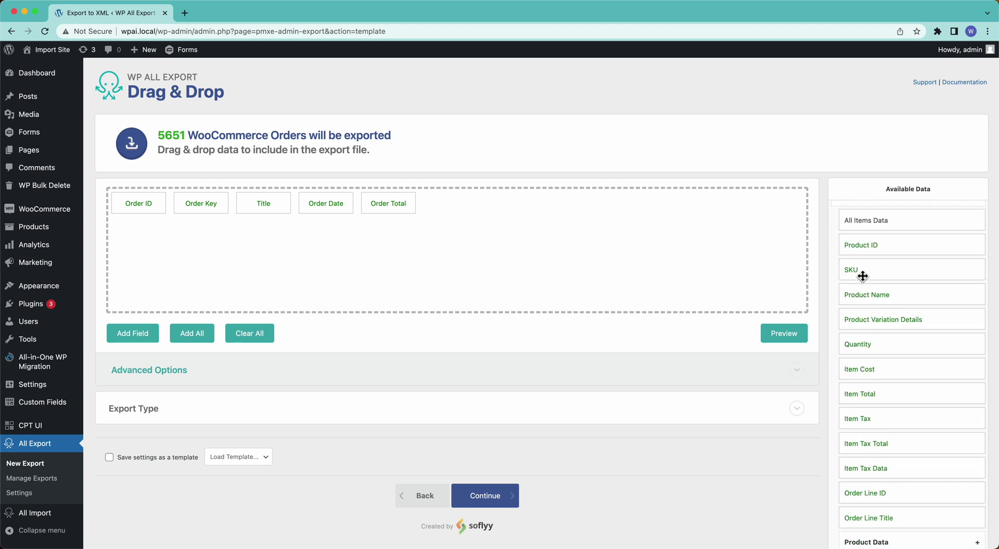
{"action": "left_click_drag", "start_coordinate": [858, 272], "coordinate": [692, 251]}
{"action": "left_click_drag", "start_coordinate": [874, 370], "coordinate": [631, 245]}
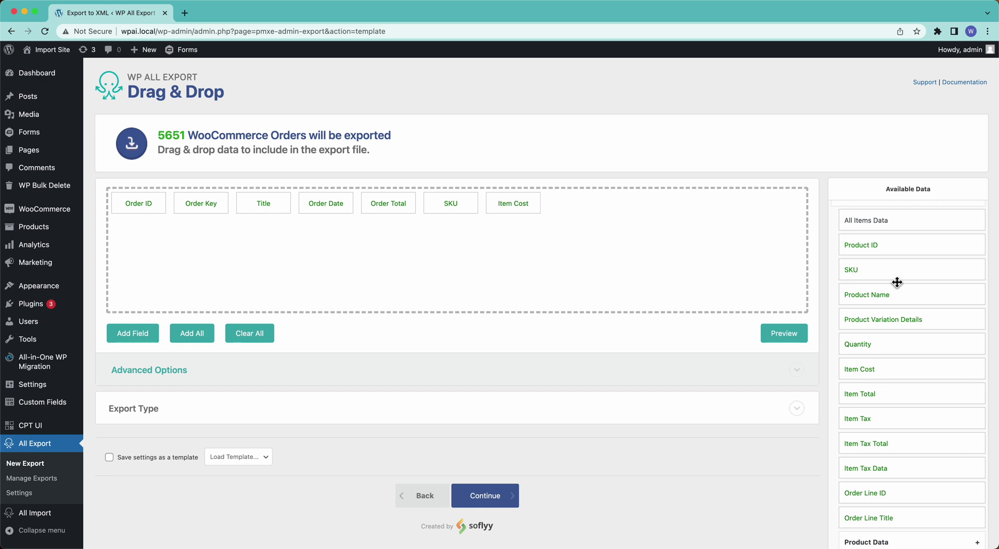
Add Billing First Name and Billing Last Name from the Customer group.
{"action": "scroll", "coordinate": [896, 282], "scroll_direction": "up", "scroll_amount": 2}
{"action": "scroll", "coordinate": [896, 282], "scroll_direction": "up", "scroll_amount": 2}
{"action": "left_click", "coordinate": [876, 283]}
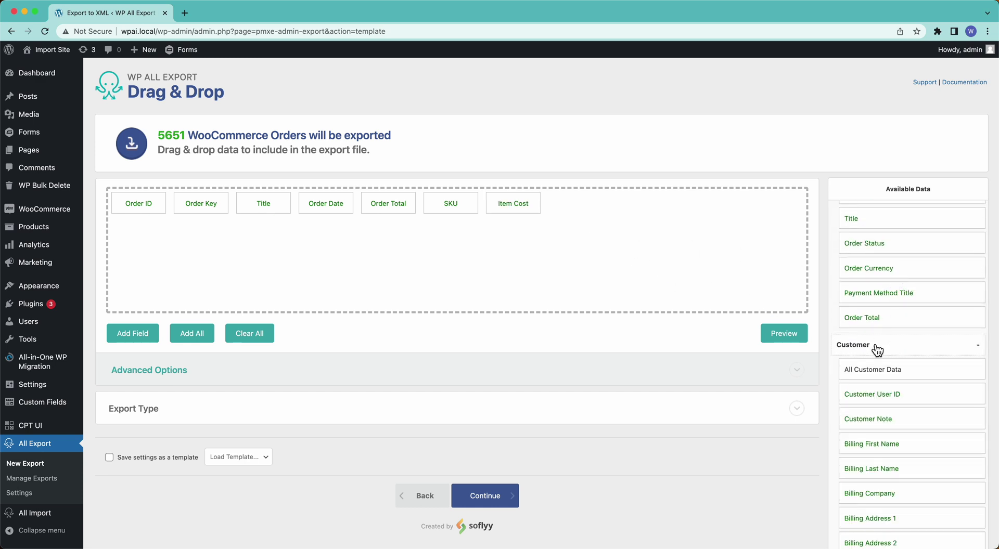
{"action": "scroll", "coordinate": [877, 323], "scroll_direction": "down", "scroll_amount": 1}
{"action": "left_click_drag", "start_coordinate": [884, 313], "coordinate": [691, 254]}
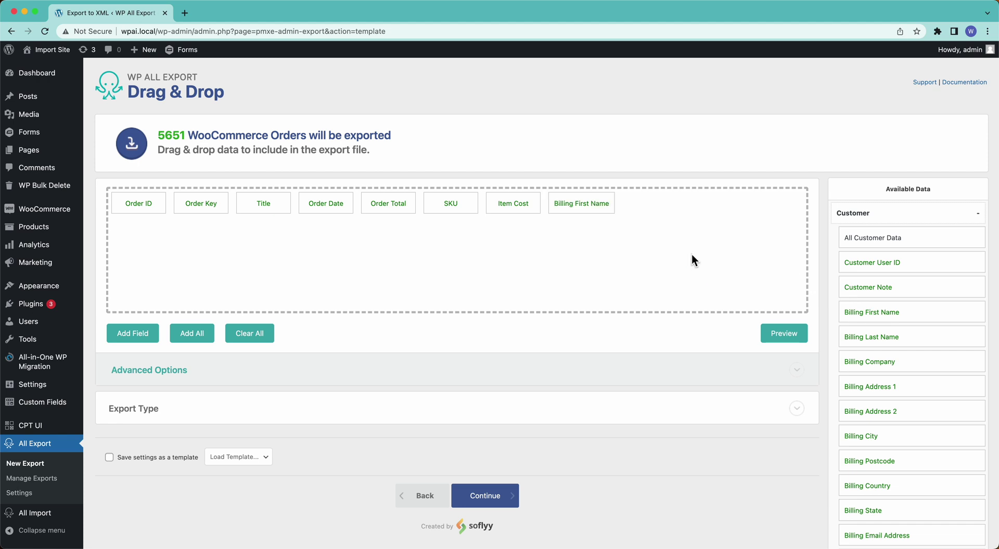
{"action": "left_click_drag", "start_coordinate": [865, 337], "coordinate": [645, 249]}
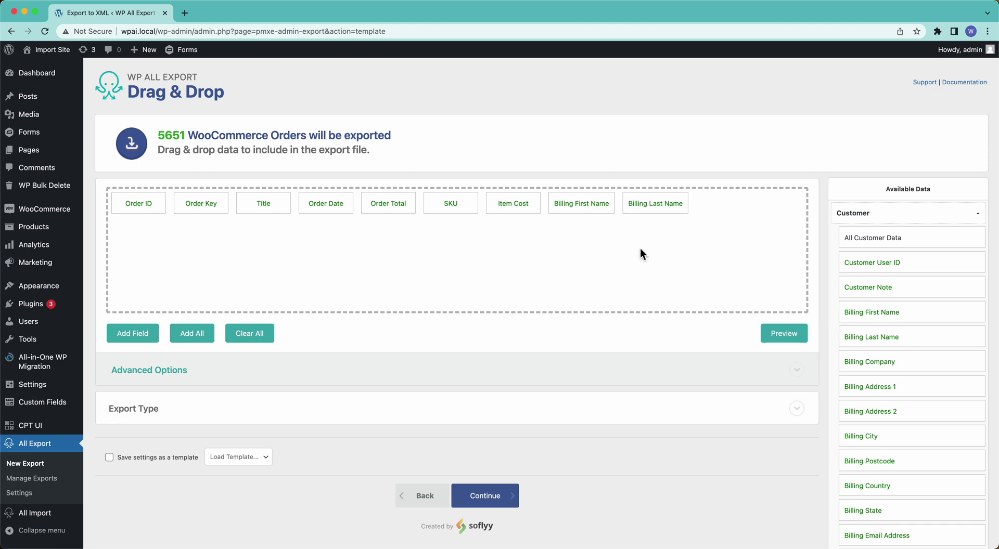
Remove Order ID and Order Key, moving Billing names after Order Date and Order Total last.
{"action": "left_click_drag", "start_coordinate": [142, 185], "coordinate": [141, 174]}
{"action": "left_click_drag", "start_coordinate": [146, 208], "coordinate": [133, 173]}
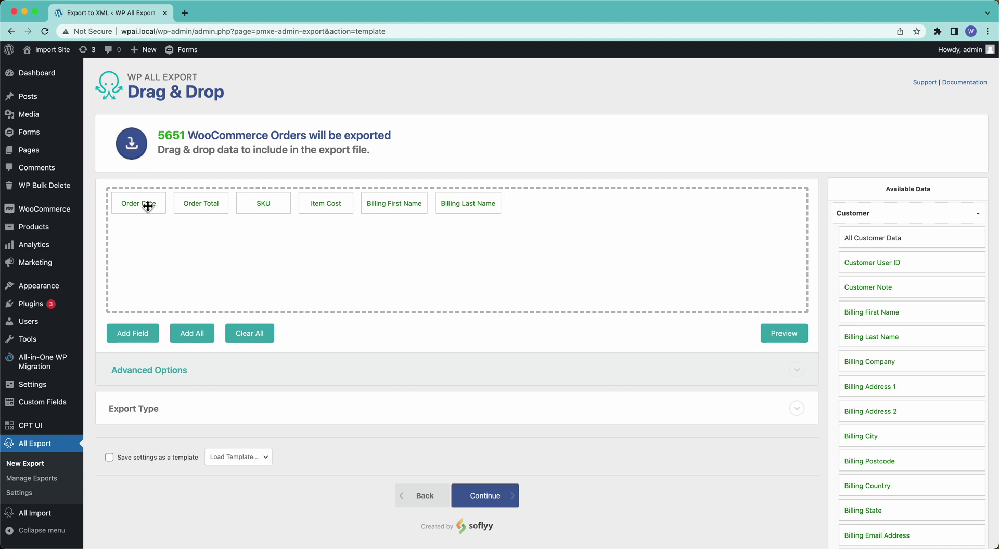
{"action": "left_click_drag", "start_coordinate": [206, 213], "coordinate": [492, 204]}
{"action": "left_click_drag", "start_coordinate": [338, 208], "coordinate": [196, 210]}
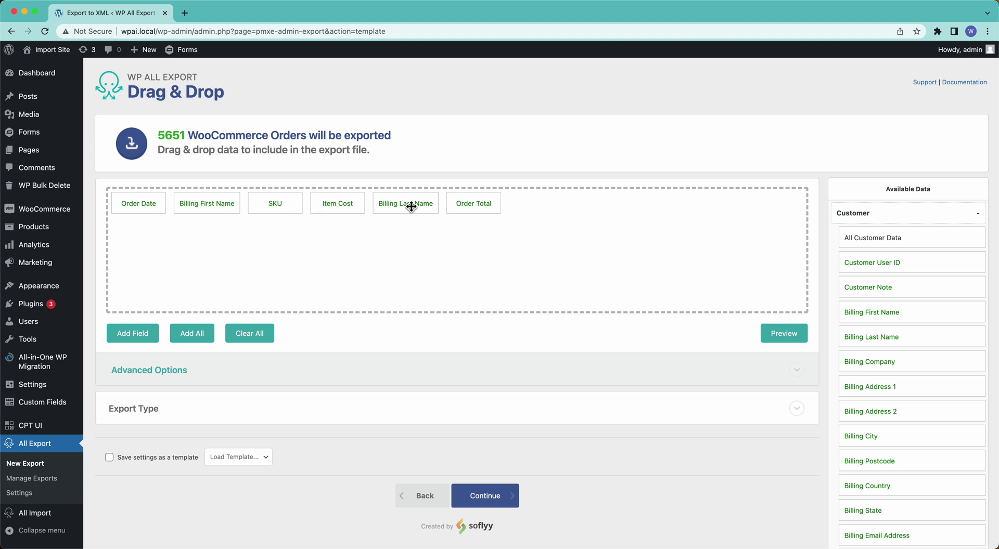
{"action": "left_click_drag", "start_coordinate": [411, 203], "coordinate": [269, 209]}
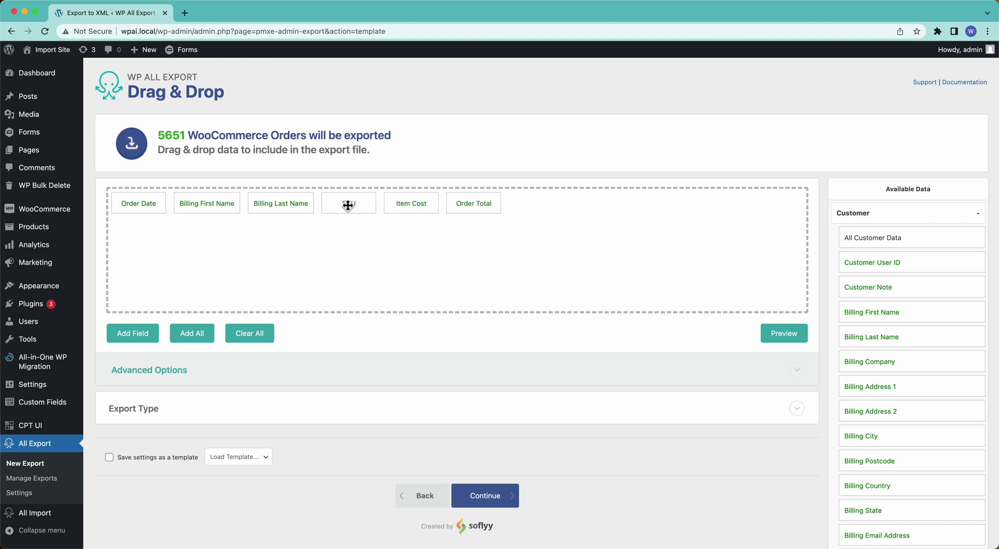
{"action": "left_click_drag", "start_coordinate": [347, 207], "coordinate": [351, 205]}
Add Items > Product Name and place it after Billing Last Name.
{"action": "left_click", "coordinate": [874, 223]}
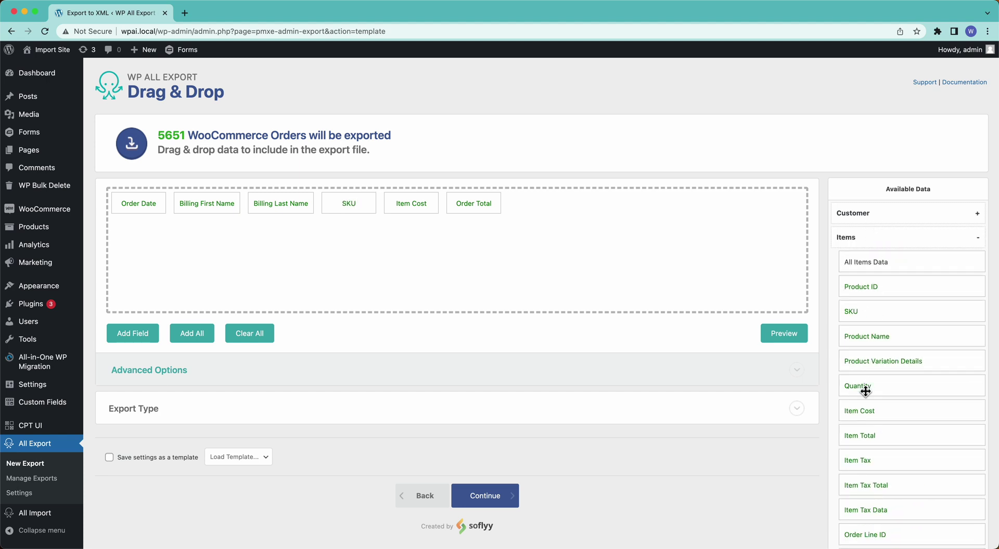
{"action": "left_click_drag", "start_coordinate": [866, 338], "coordinate": [604, 242]}
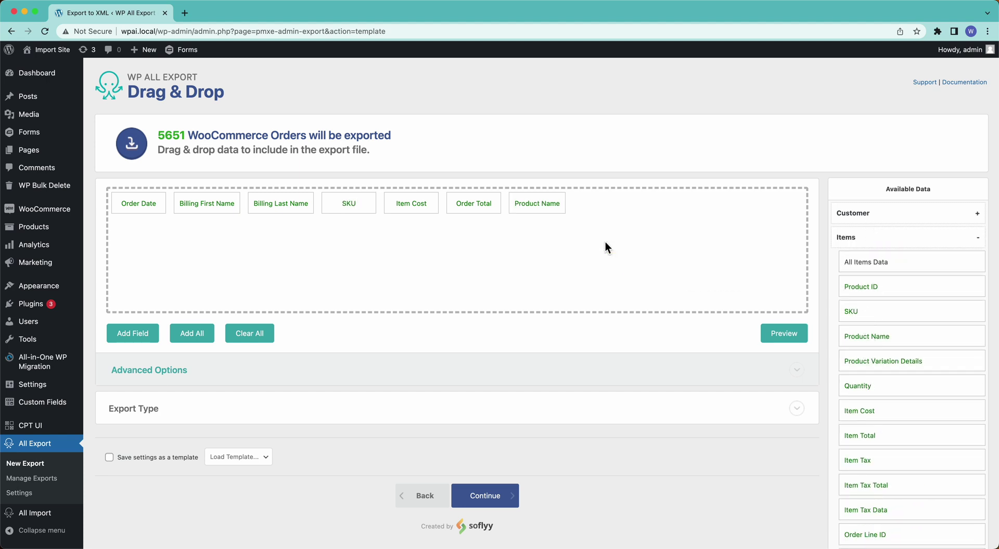
{"action": "left_click_drag", "start_coordinate": [536, 207], "coordinate": [349, 214]}
Preview the first 10 orders with the current column layout.
{"action": "left_click", "coordinate": [788, 337]}
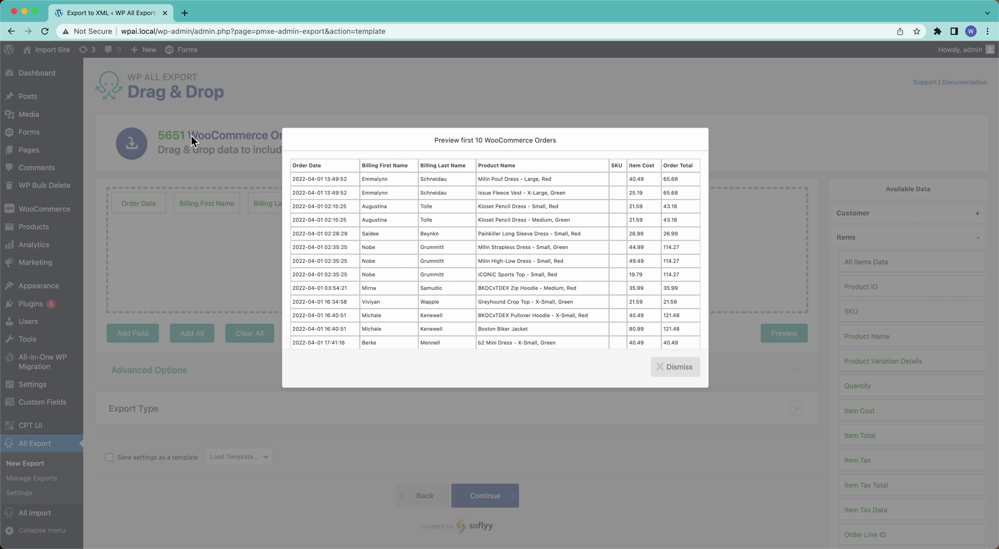
{"action": "scroll", "coordinate": [510, 266], "scroll_direction": "down", "scroll_amount": 1}
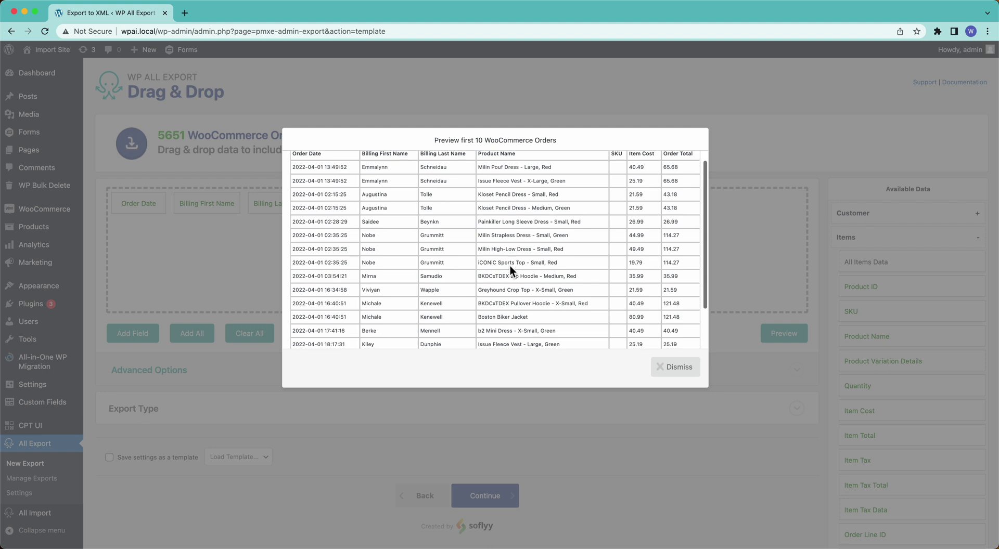
{"action": "scroll", "coordinate": [510, 266], "scroll_direction": "up", "scroll_amount": 1}
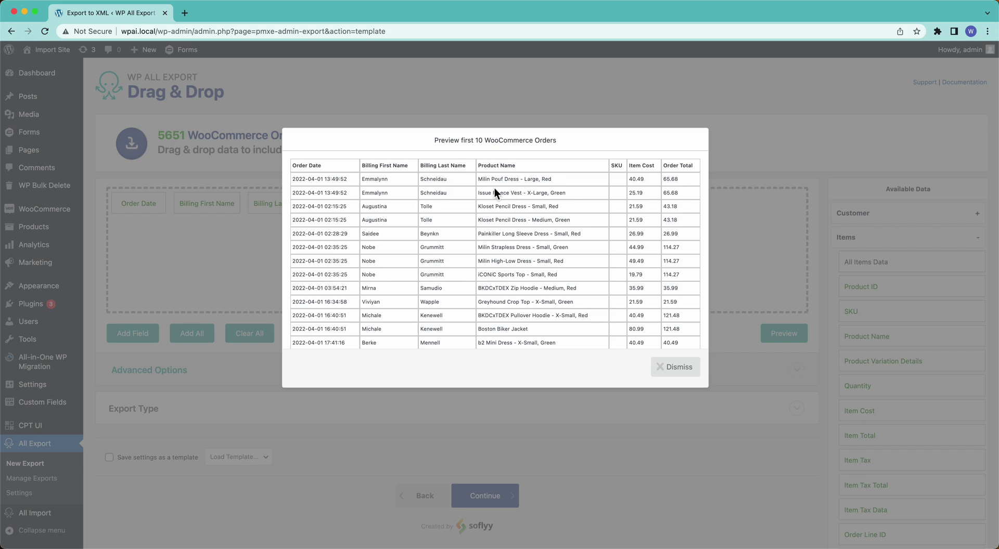
{"action": "left_click", "coordinate": [680, 368]}
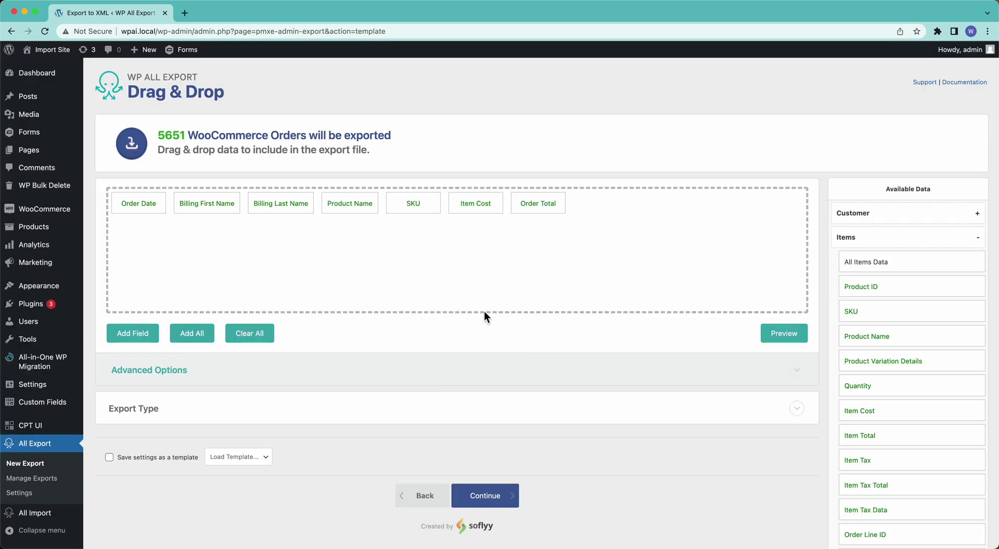
Uncheck 'Display each product in its own row', re-check the preview, and continue to Export Settings.
{"action": "left_click", "coordinate": [141, 380]}
{"action": "scroll", "coordinate": [143, 379], "scroll_direction": "down", "scroll_amount": 1}
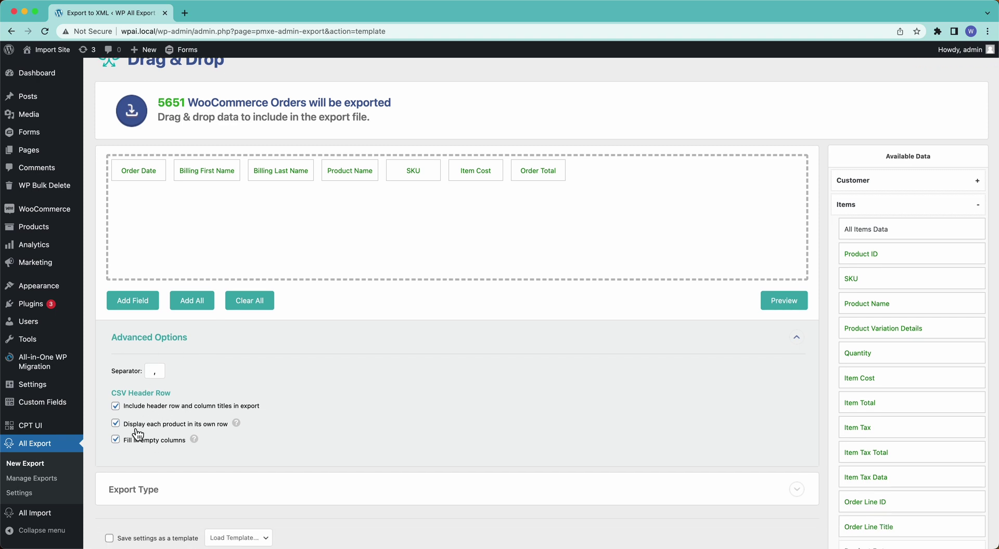
{"action": "left_click", "coordinate": [172, 428]}
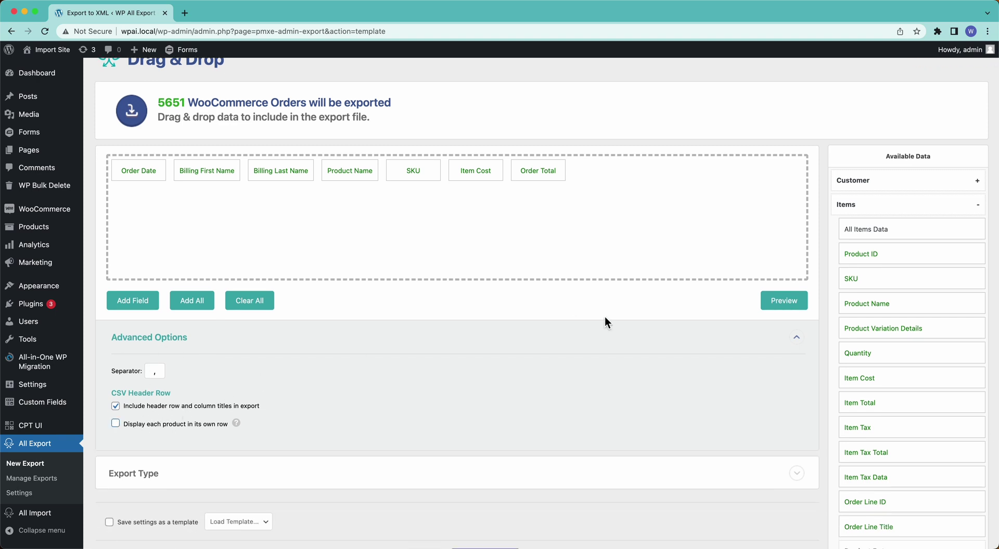
{"action": "left_click", "coordinate": [768, 302]}
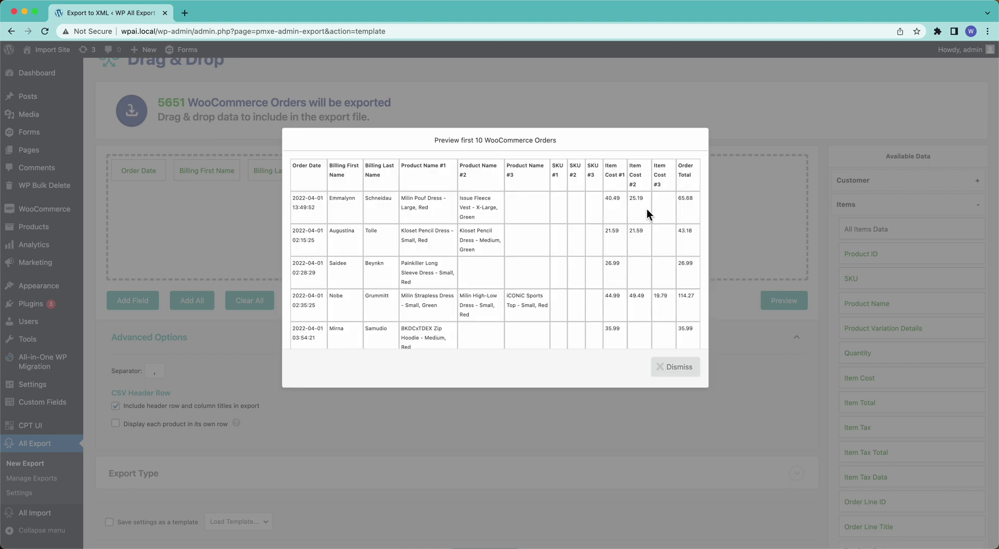
{"action": "left_click", "coordinate": [678, 374]}
{"action": "scroll", "coordinate": [472, 301], "scroll_direction": "down", "scroll_amount": 5}
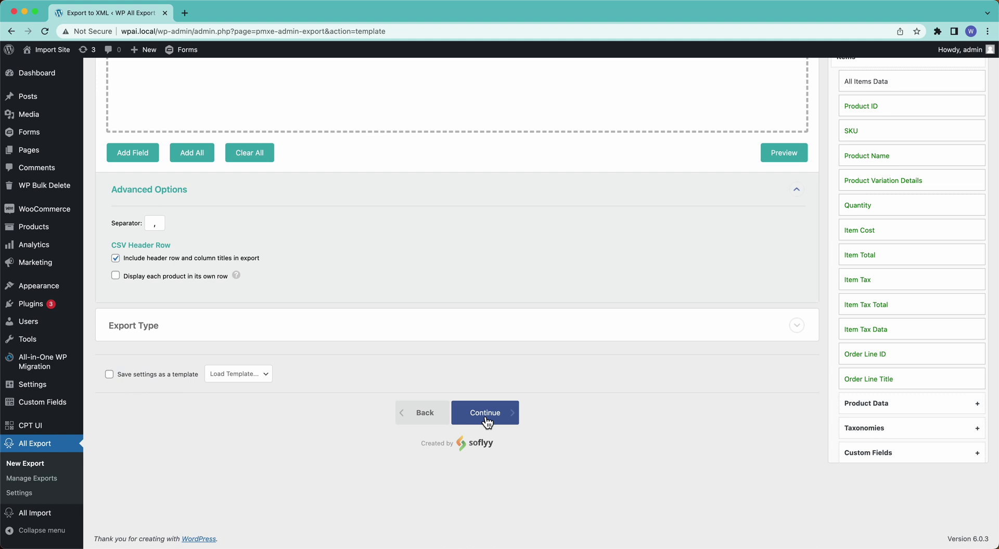
{"action": "left_click", "coordinate": [485, 413]}
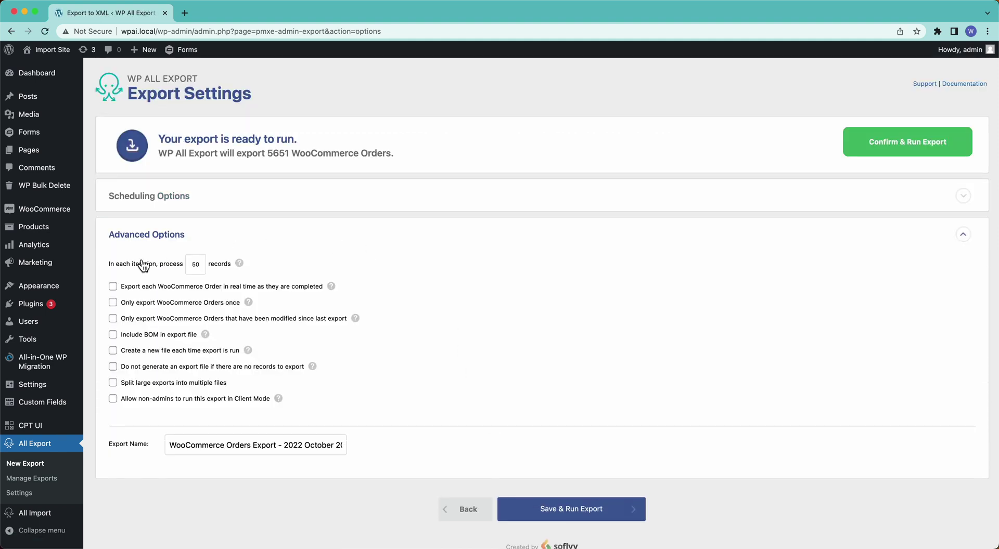
Enable real-time export of each completed WooCommerce Order, then save and run the export.
{"action": "left_click", "coordinate": [113, 286]}
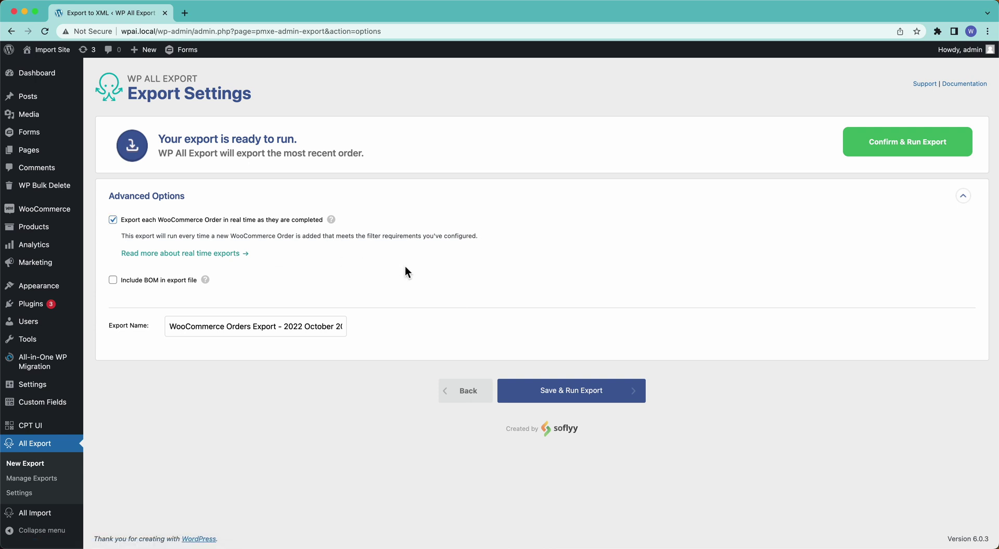
{"action": "left_click", "coordinate": [534, 402]}
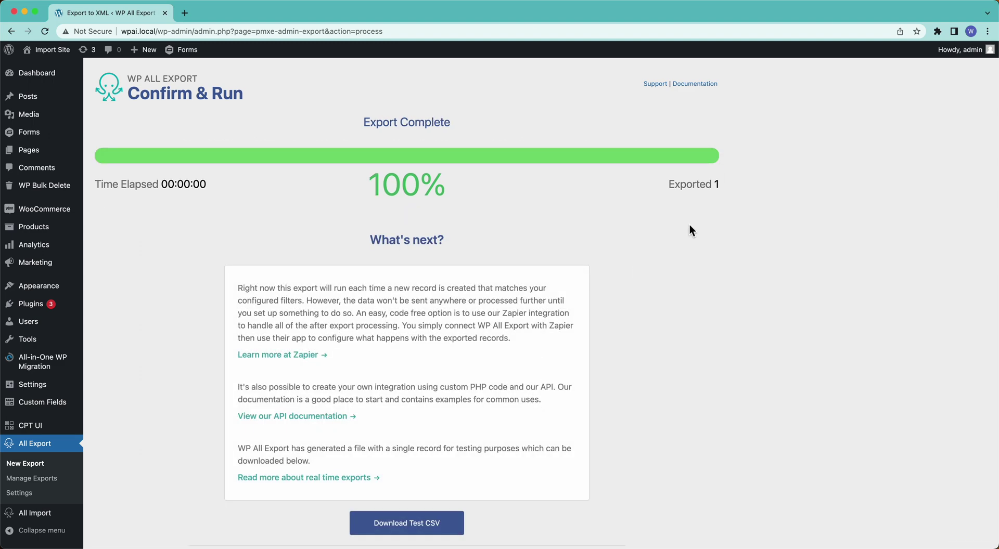
Download WooCommerce-Orders-Export-2022-October-20-0818-1.csv and inspect its single order row in Quick Look.
{"action": "scroll", "coordinate": [666, 234], "scroll_direction": "down", "scroll_amount": 2}
{"action": "left_click", "coordinate": [414, 477]}
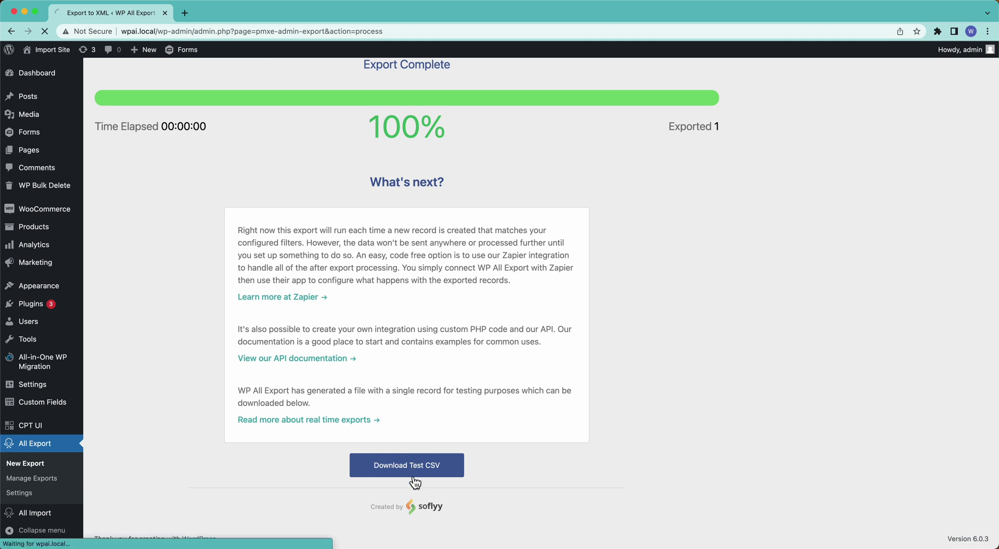
{"action": "left_click", "coordinate": [111, 534]}
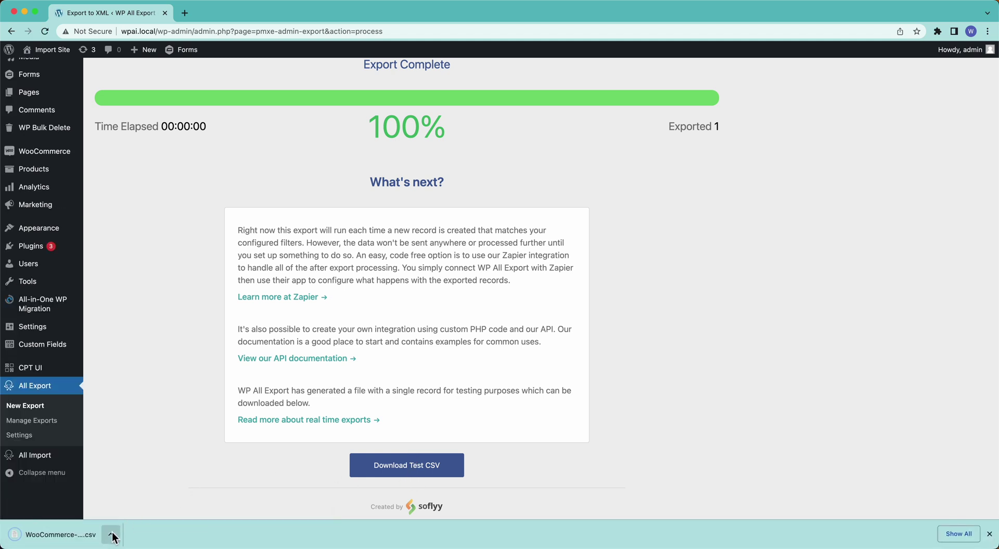
{"action": "left_click", "coordinate": [132, 520]}
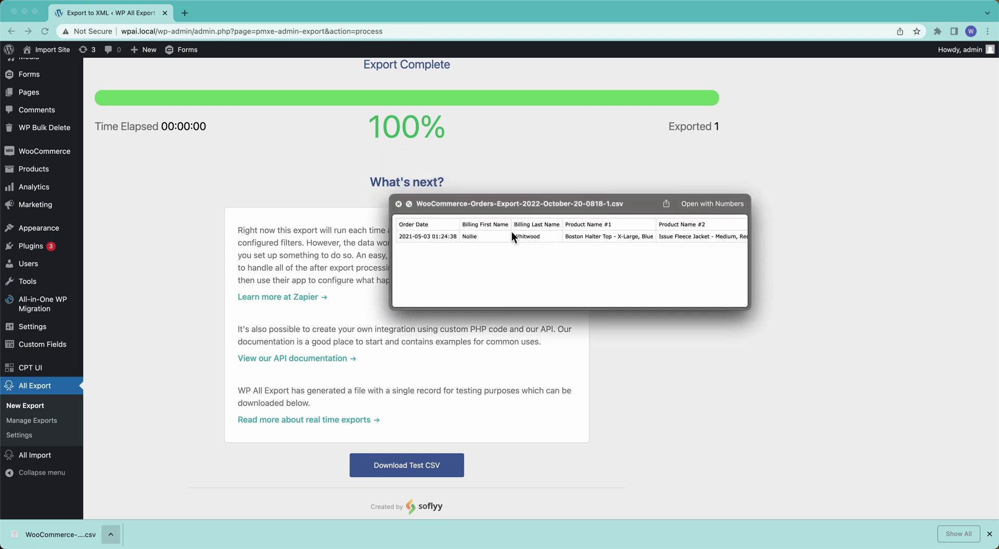
{"action": "scroll", "coordinate": [511, 232], "scroll_direction": "right", "scroll_amount": 10}
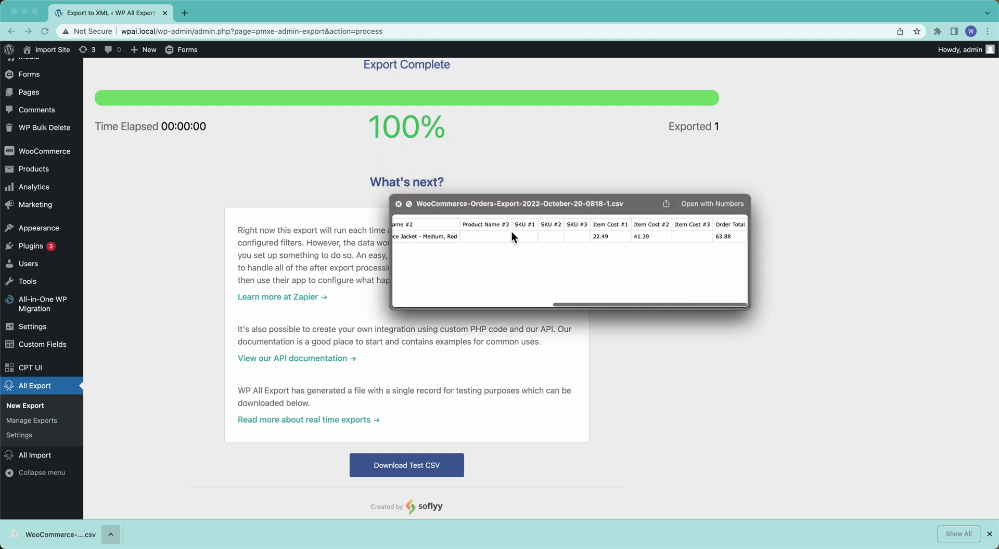
{"action": "scroll", "coordinate": [511, 232], "scroll_direction": "left", "scroll_amount": 10}
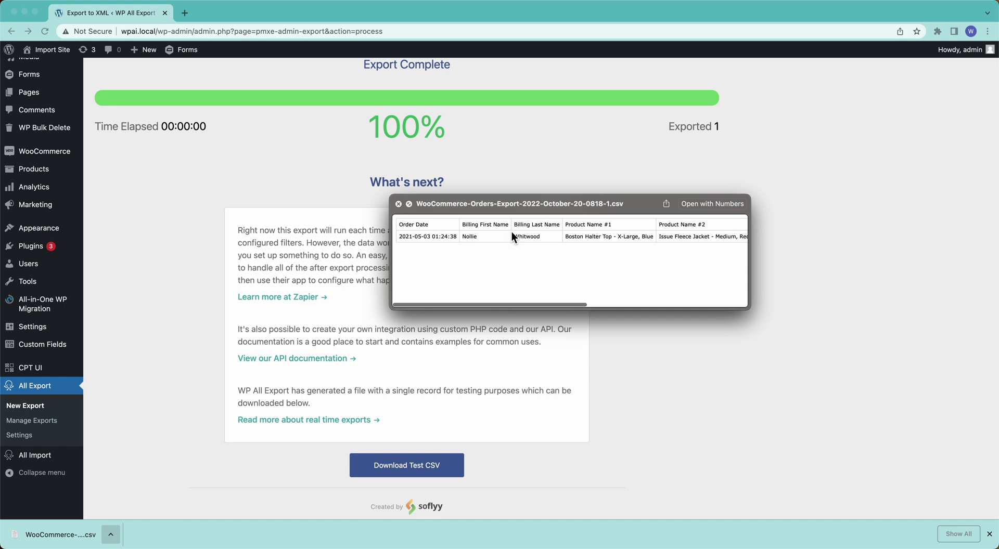
{"action": "key", "text": "space"}
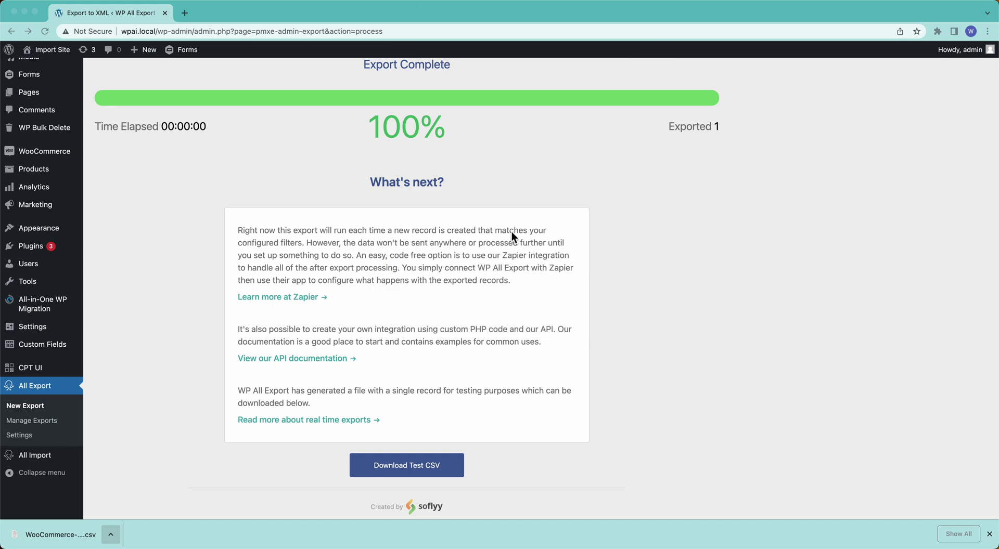